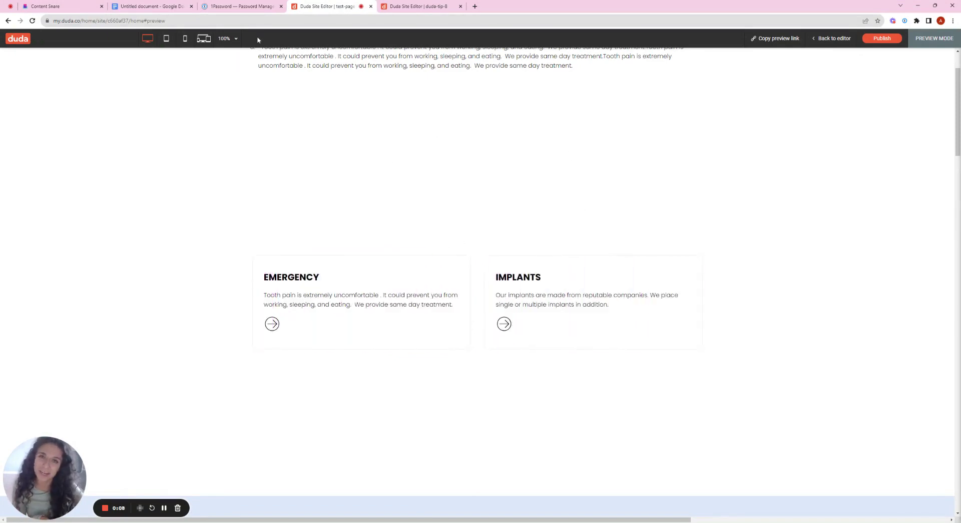
On the Flow Pilates page, add two columns to the empty row
left_click(388, 4)
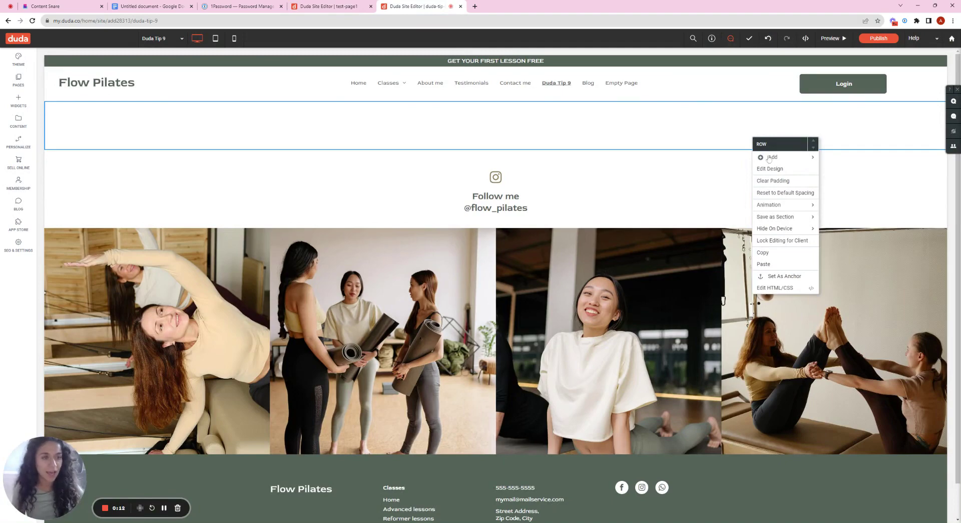
mouse_move(774, 157)
left_click(837, 182)
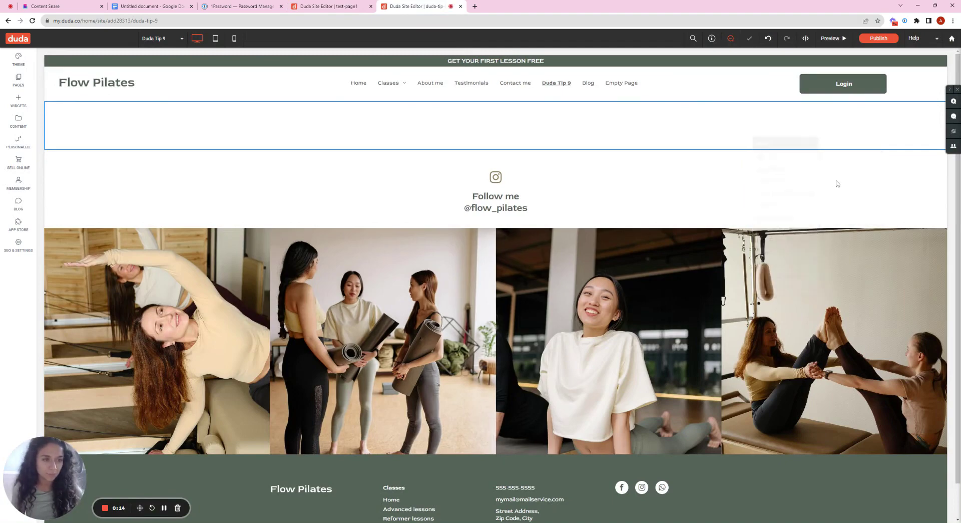
right_click(570, 178)
mouse_move(590, 194)
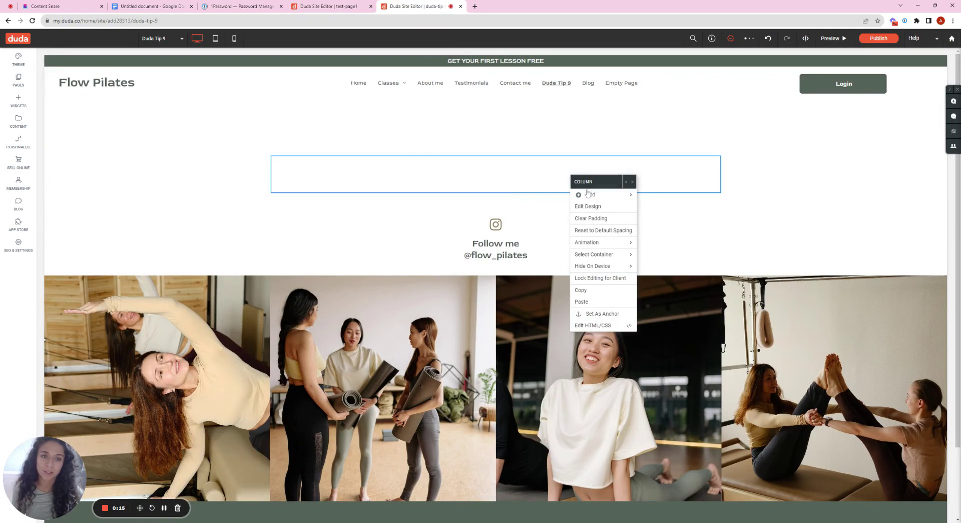
left_click(651, 195)
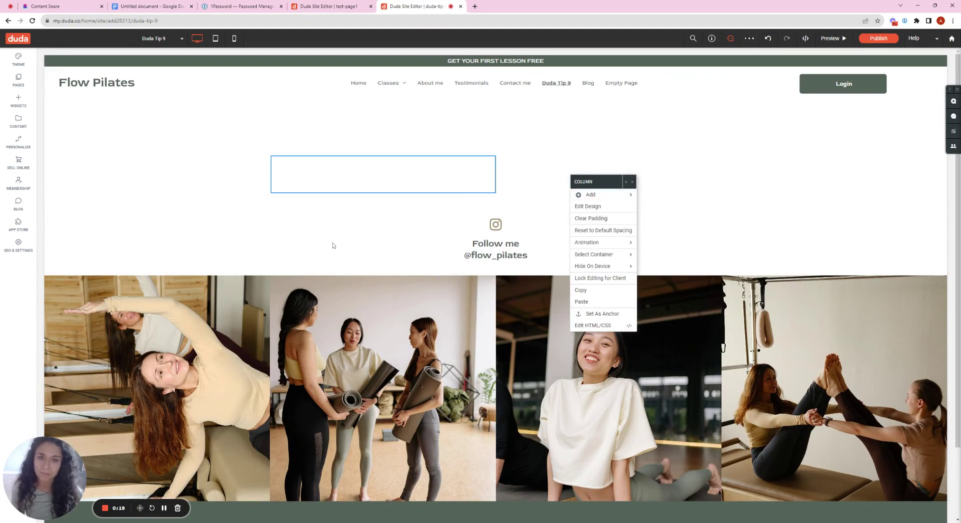
left_click(352, 146)
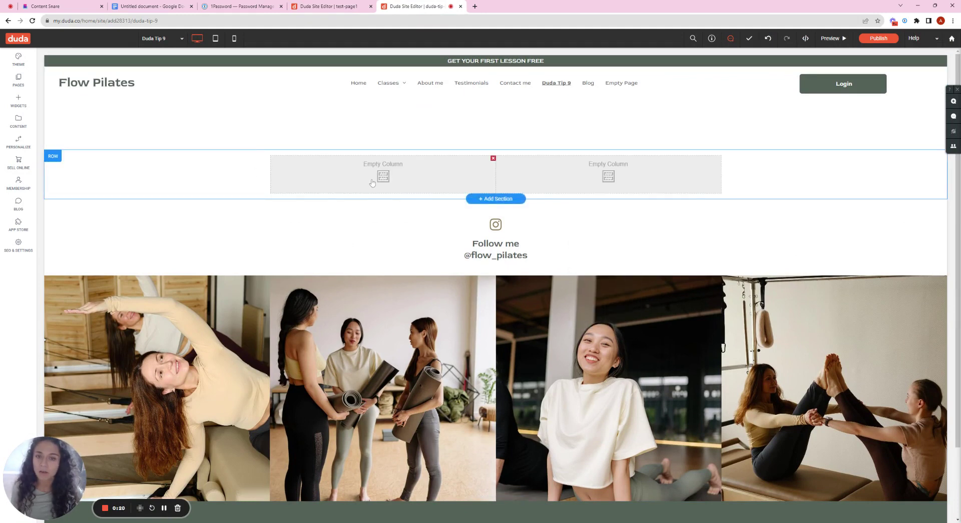
Insert an inner row with a single column into the left column
right_click(373, 183)
left_click(459, 216)
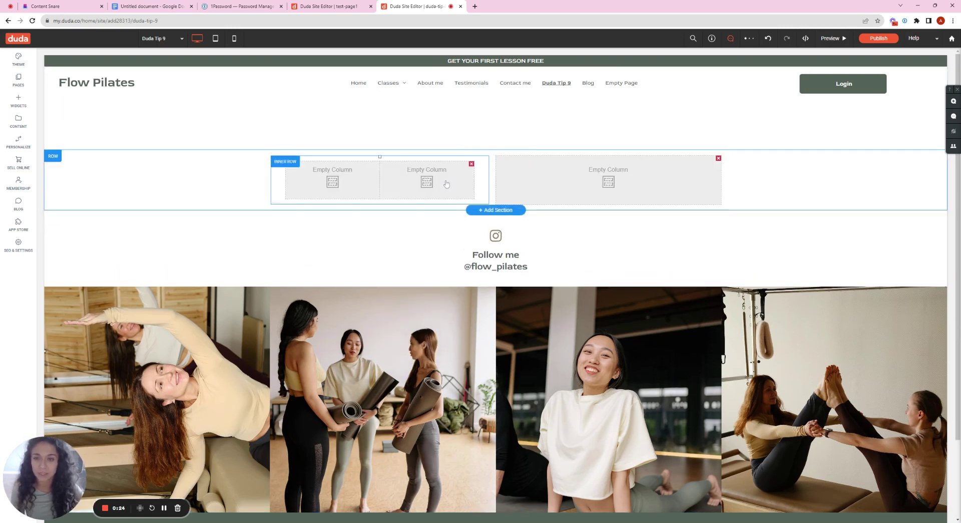
left_click(471, 164)
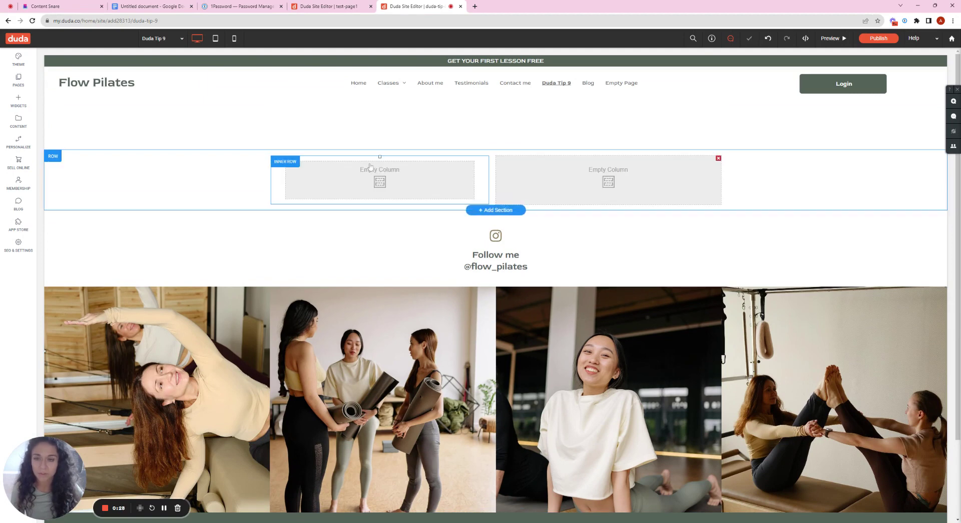
Give the inner row 25px rounded corners and a 1px grey border
right_click(279, 195)
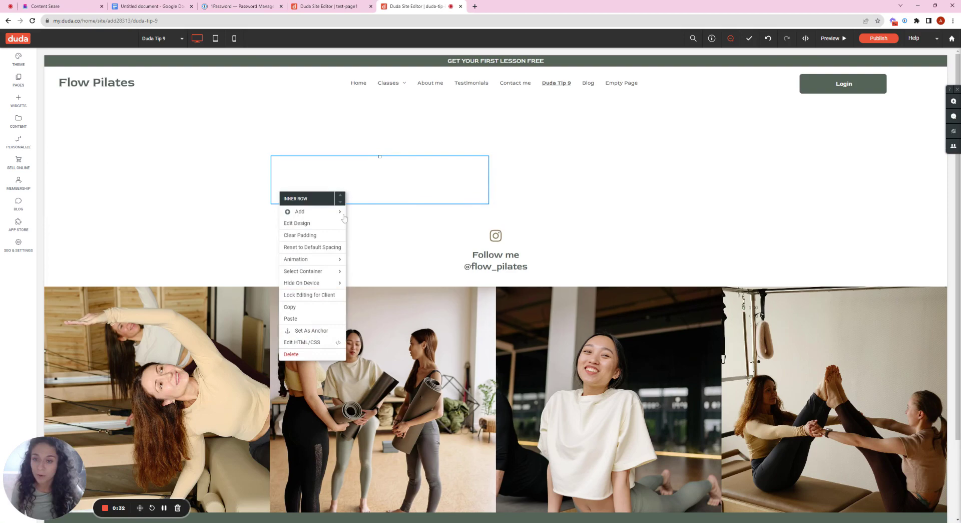
left_click(319, 223)
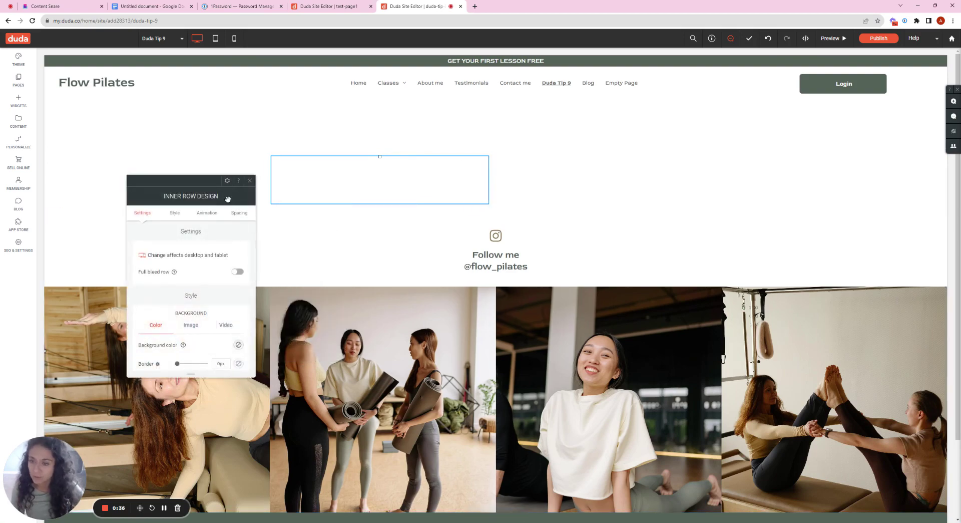
scroll(225, 246, "down", 2)
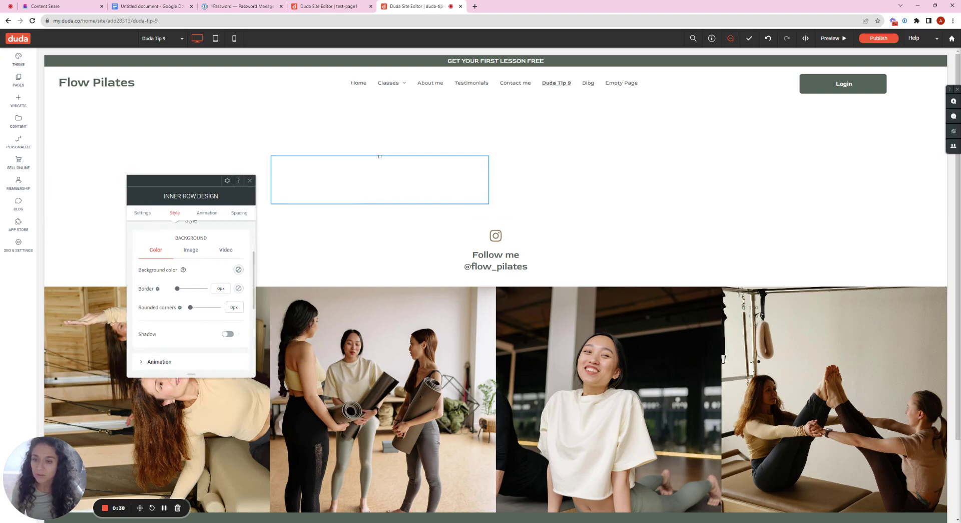
left_click_drag(190, 307, 249, 316)
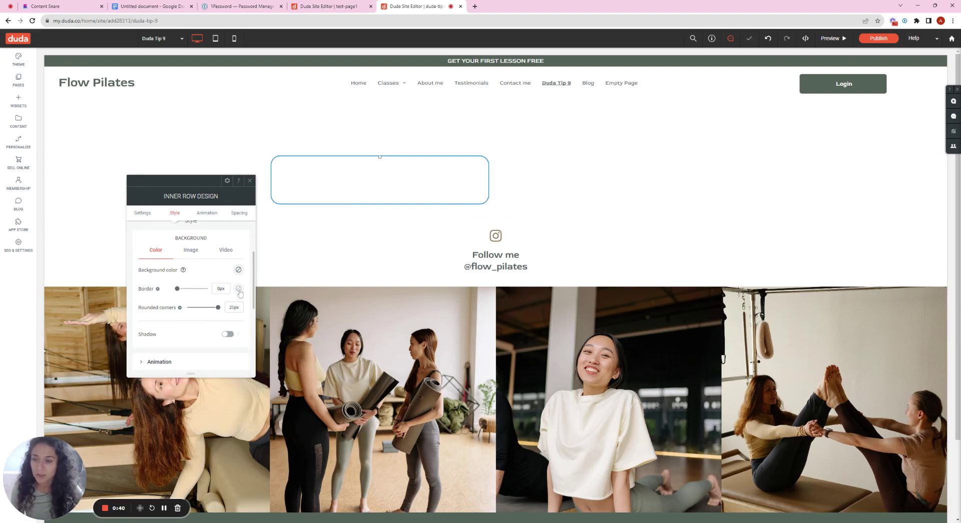
left_click(239, 289)
left_click(282, 313)
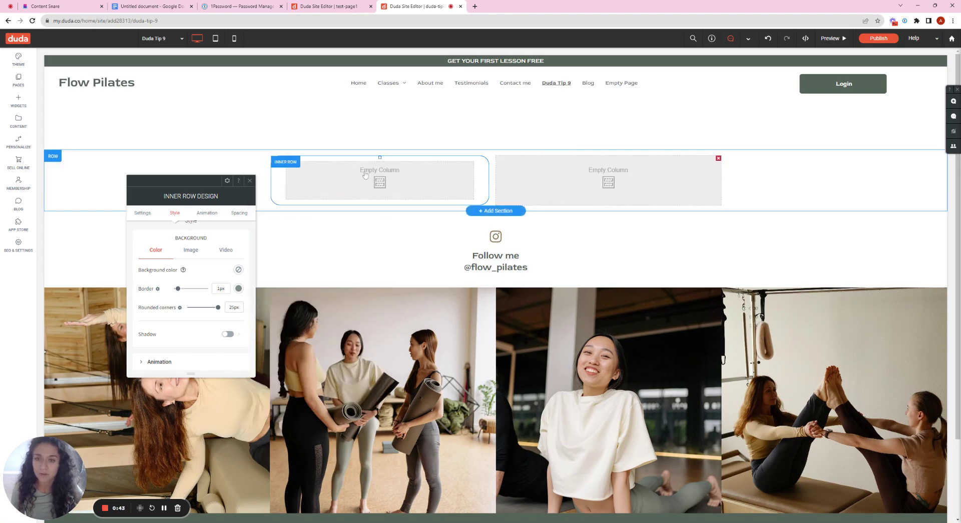
Add a Heading 3 text block reading 'SERVICE' inside the card
right_click(369, 175)
mouse_move(452, 204)
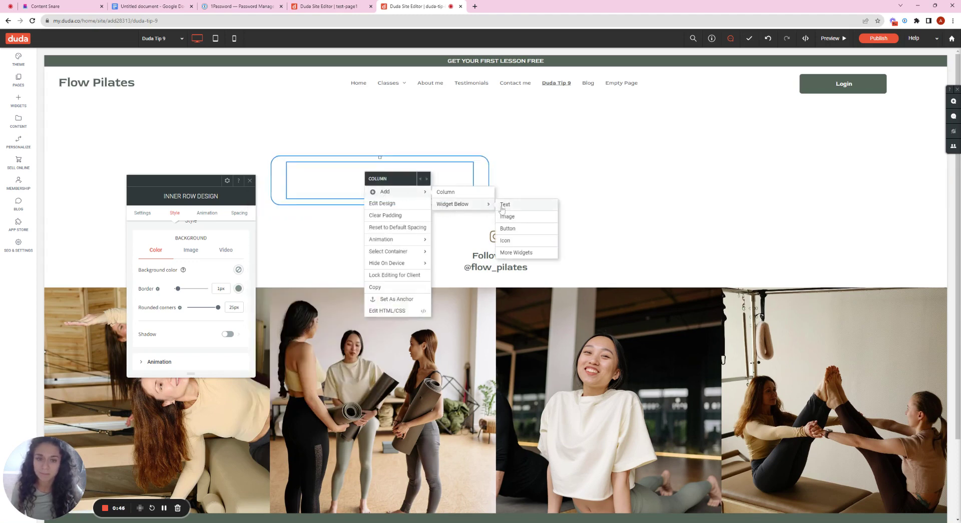
left_click(504, 204)
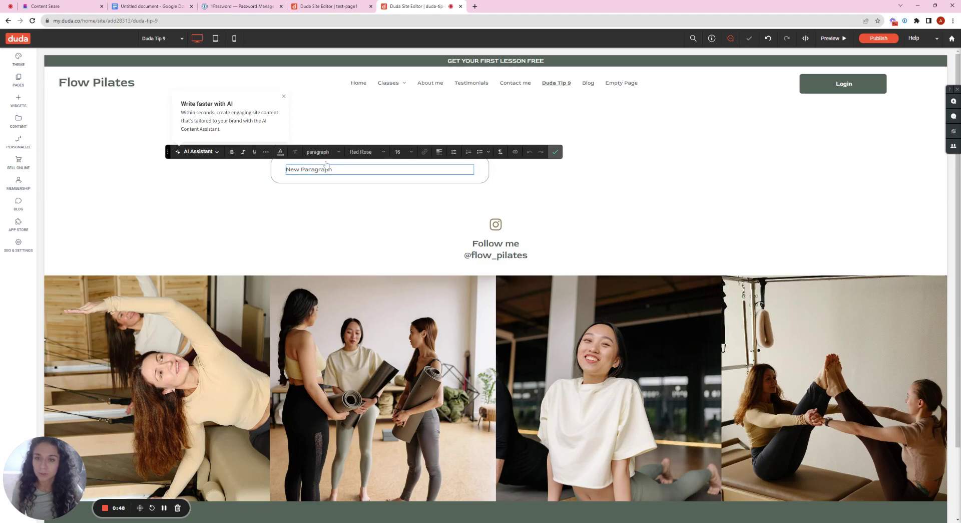
left_click(320, 151)
left_click(334, 208)
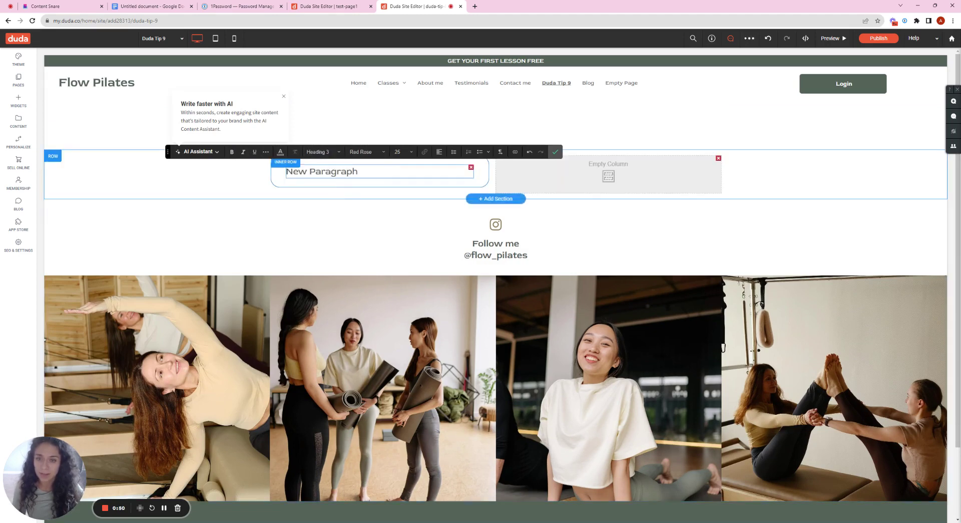
left_click_drag(359, 171, 246, 165)
type("S")
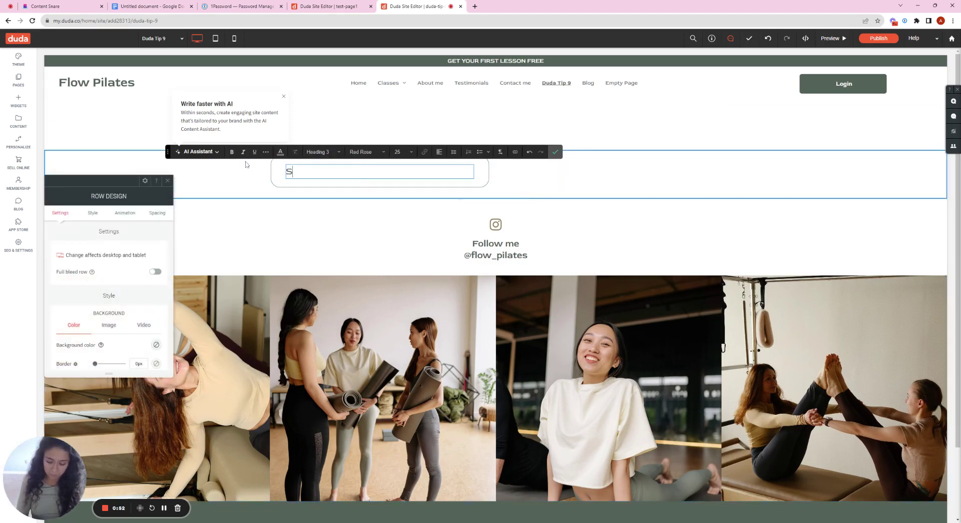
type("ERVICE")
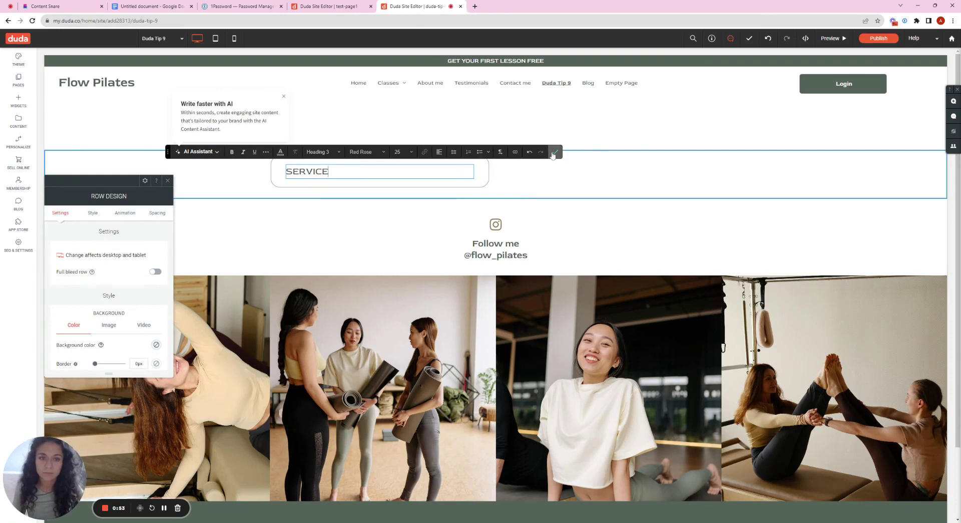
left_click(555, 151)
Add a New Paragraph text block below the SERVICE heading
right_click(398, 175)
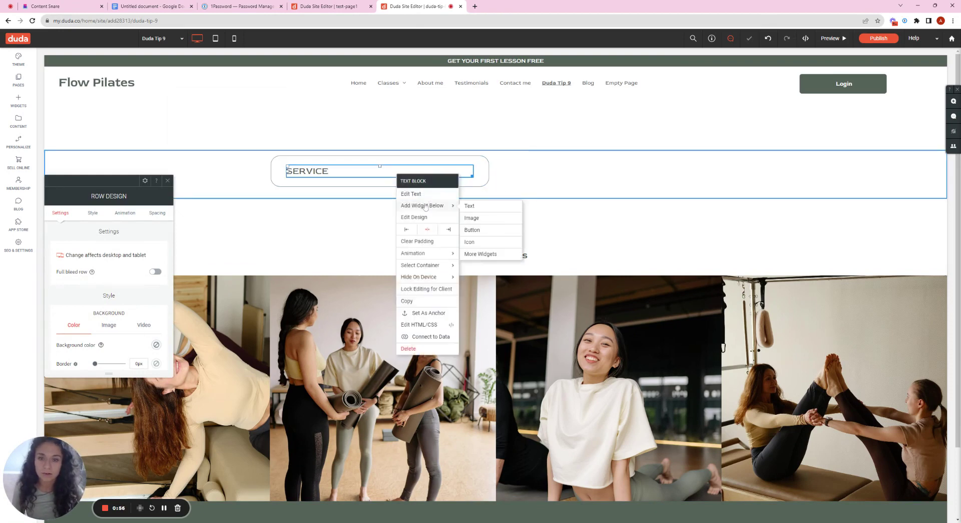
left_click(474, 206)
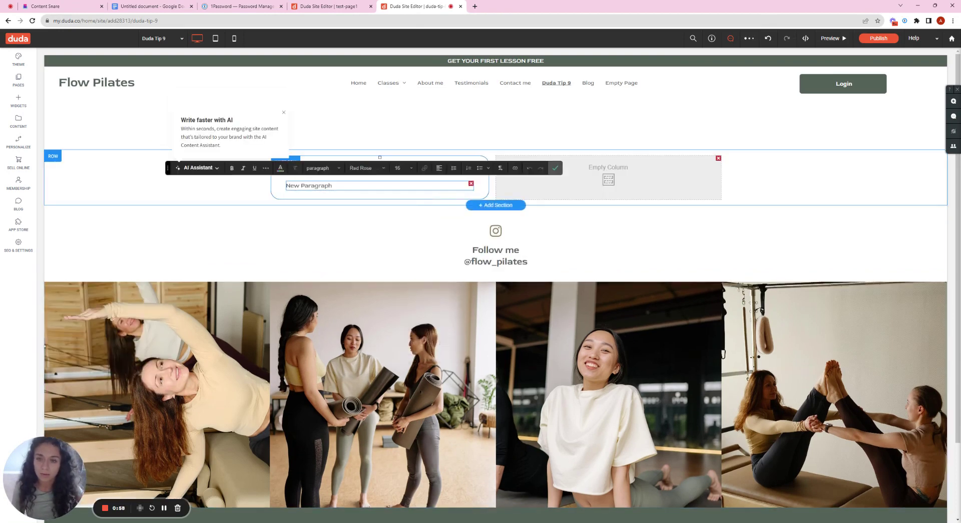
left_click(555, 167)
right_click(413, 189)
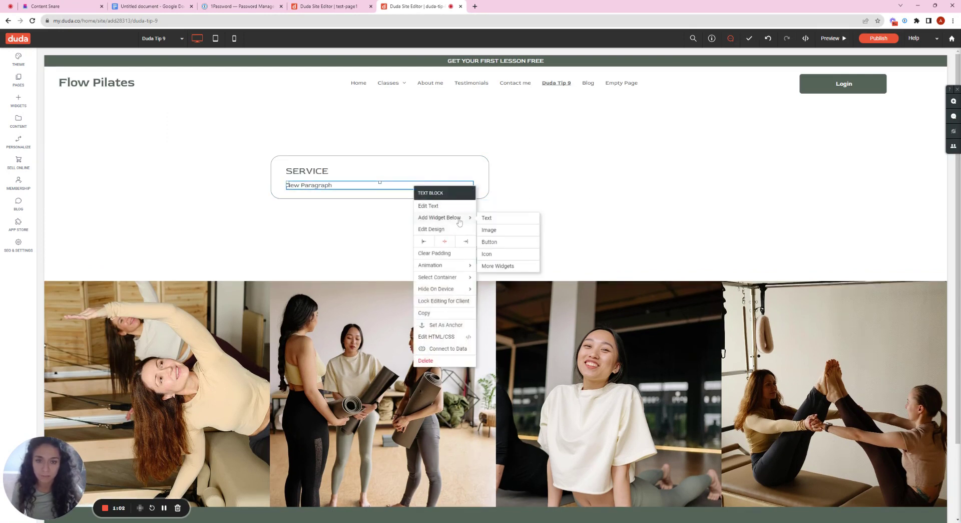
Add an up-right arrow icon below the paragraph, found by searching 'arrow'
left_click(491, 254)
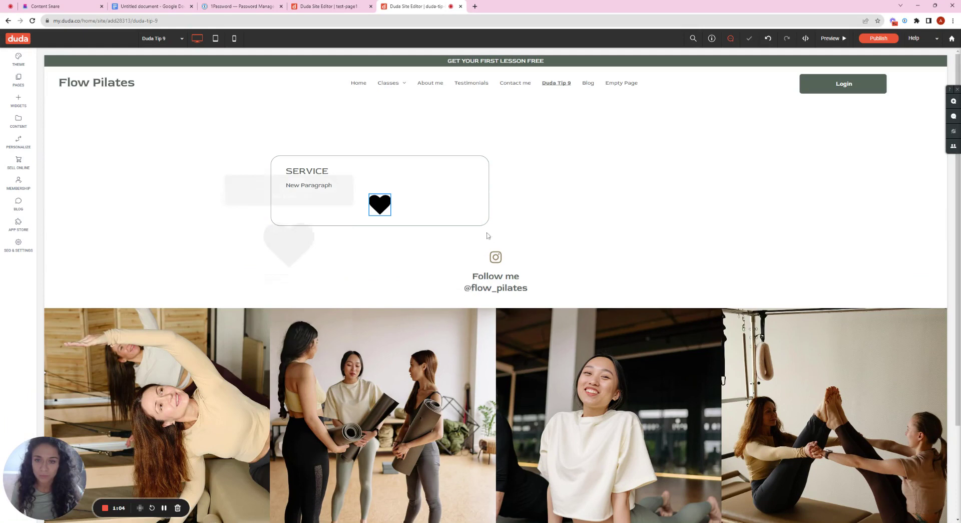
left_click(283, 276)
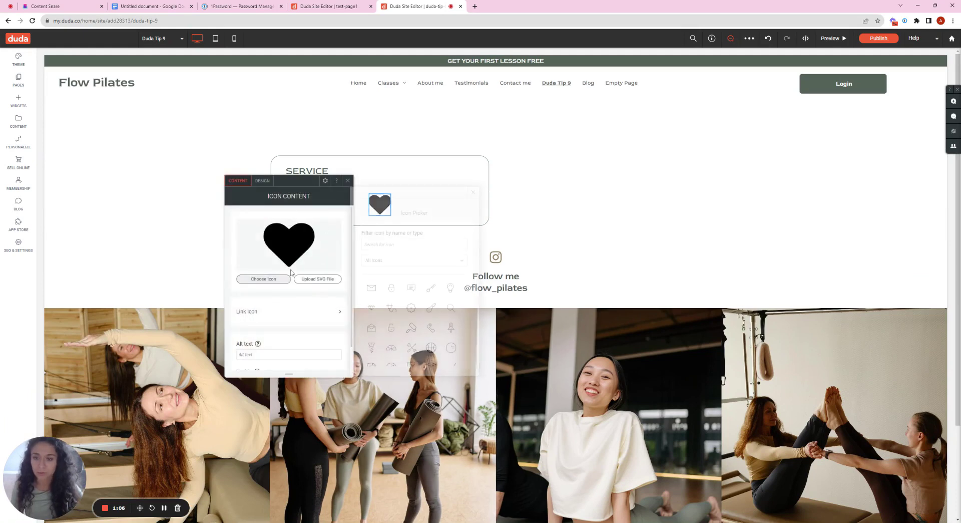
type("arrow")
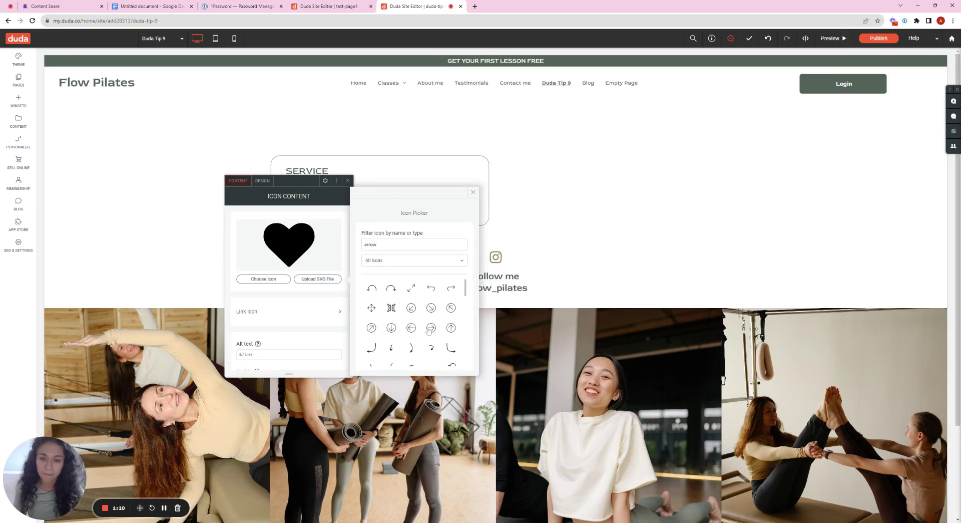
left_click(371, 328)
scroll(288, 283, "down", 1)
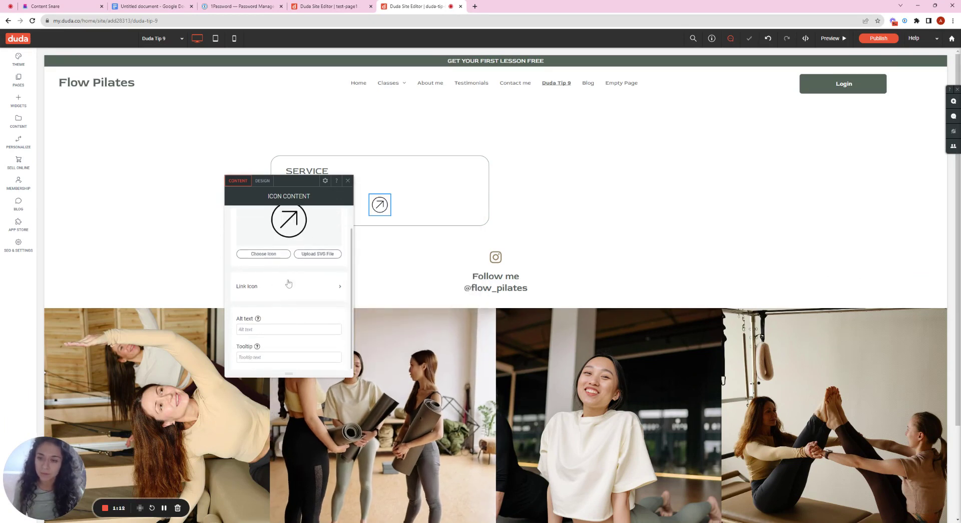
Set the arrow icon's left margin to 0px and close its settings
left_click(263, 181)
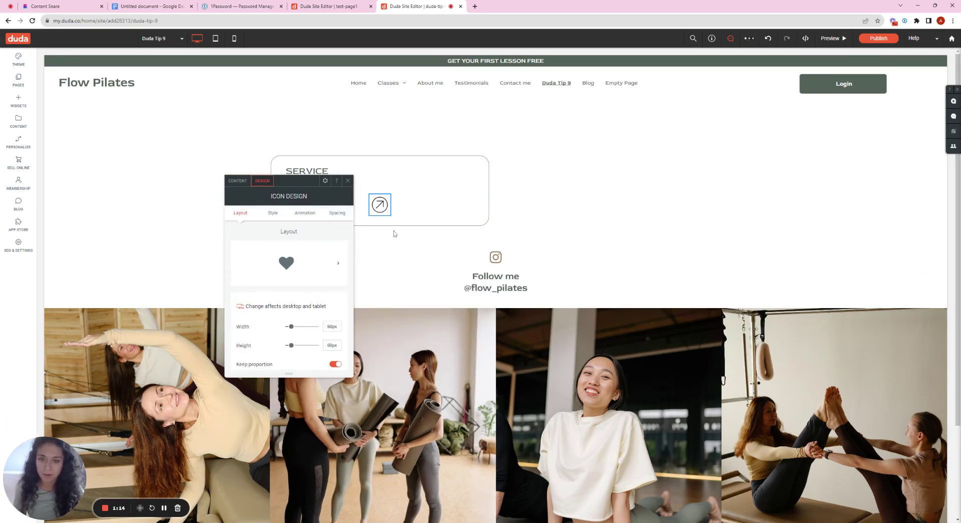
scroll(325, 239, "down", 3)
scroll(301, 260, "down", 3)
scroll(286, 271, "down", 3)
scroll(266, 277, "down", 2)
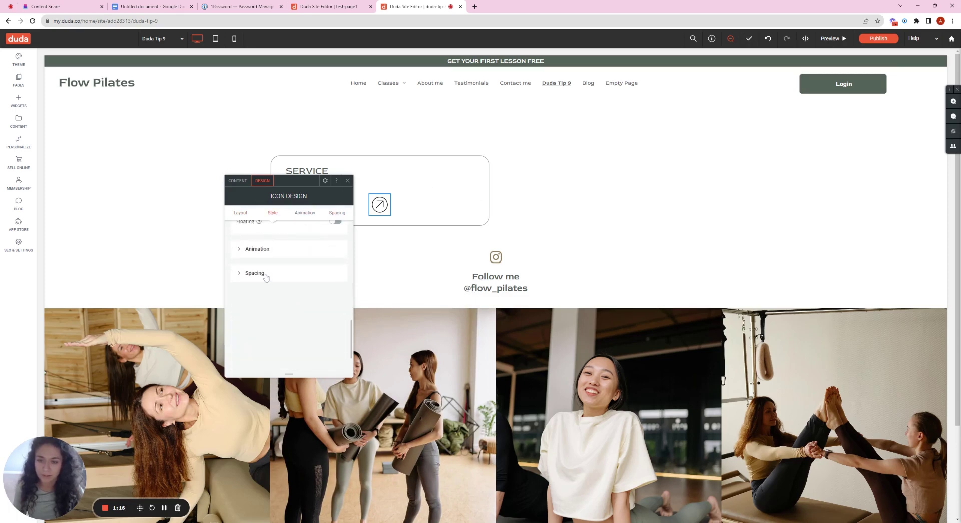
left_click(266, 276)
scroll(300, 299, "down", 3)
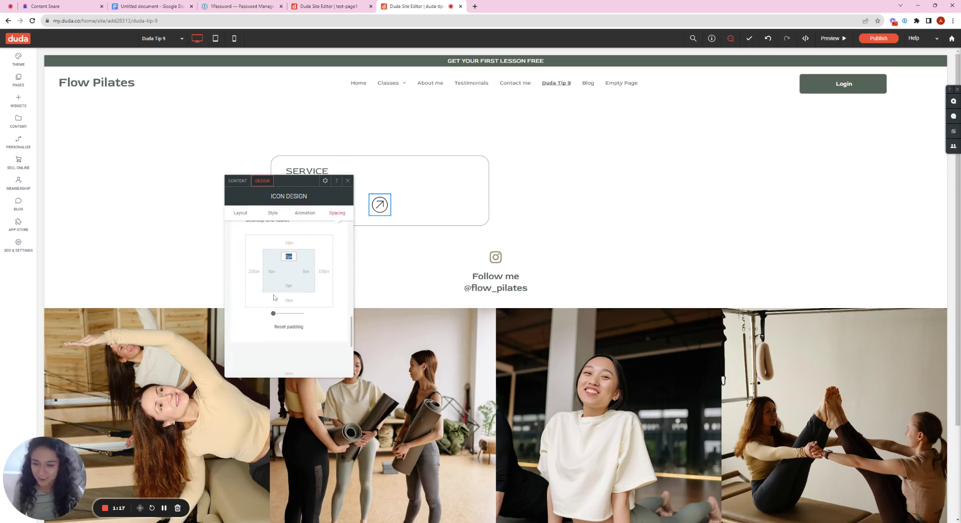
left_click(254, 271)
type("0")
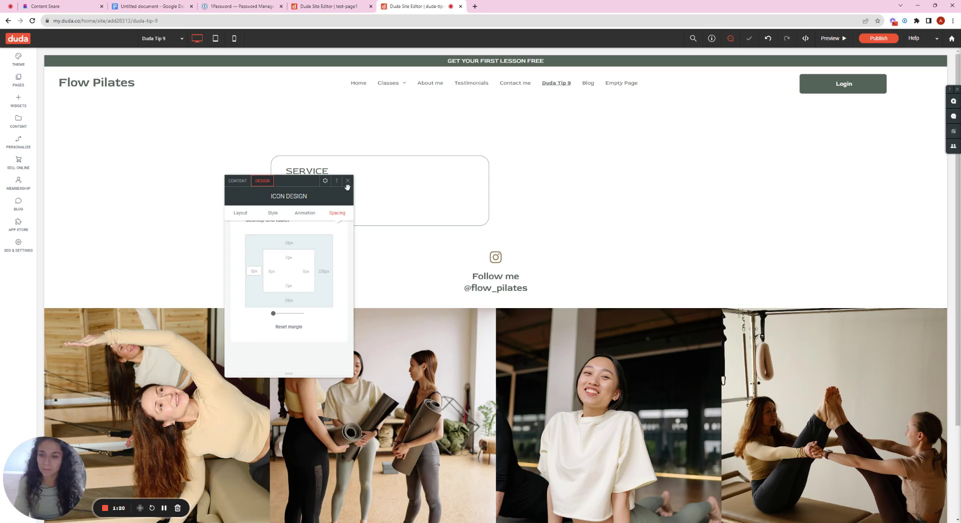
left_click(348, 180)
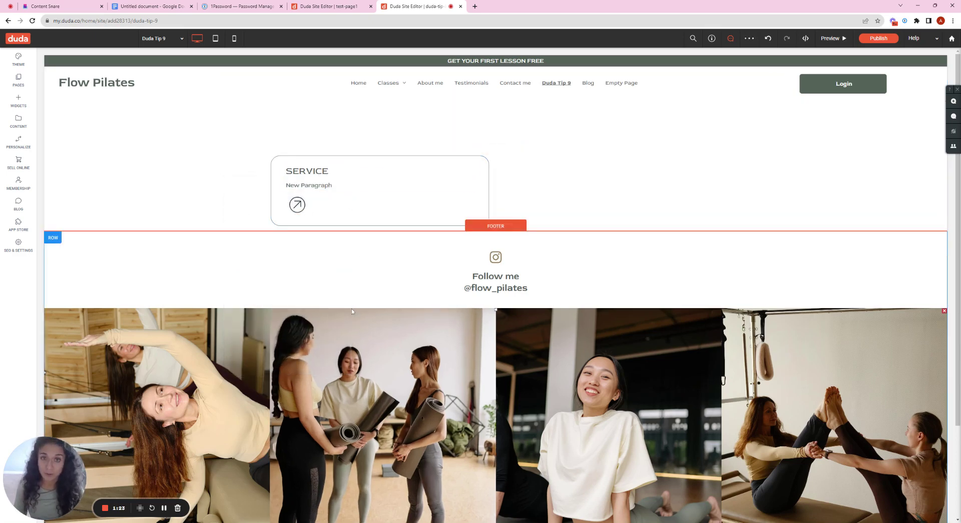
Open the Edit HTML/CSS editor for the SERVICE card's inner row
left_click(349, 175)
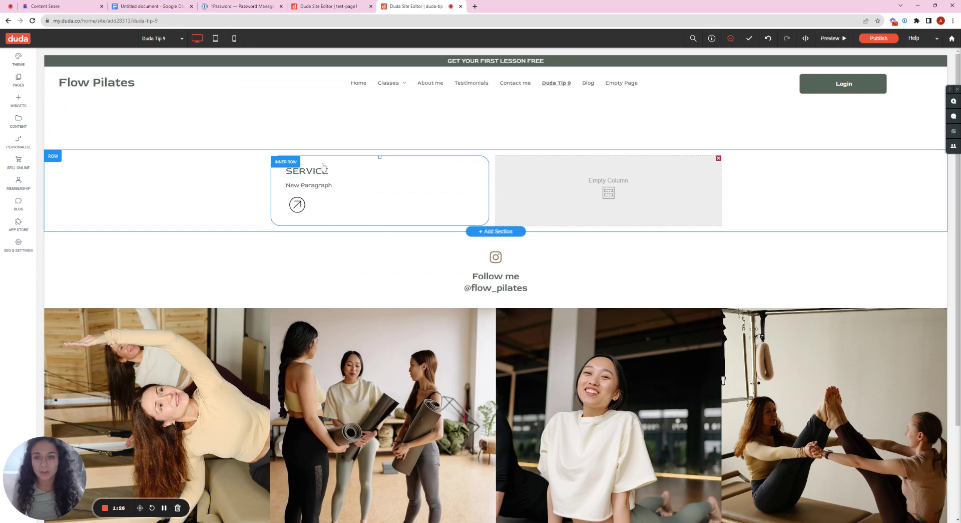
right_click(275, 180)
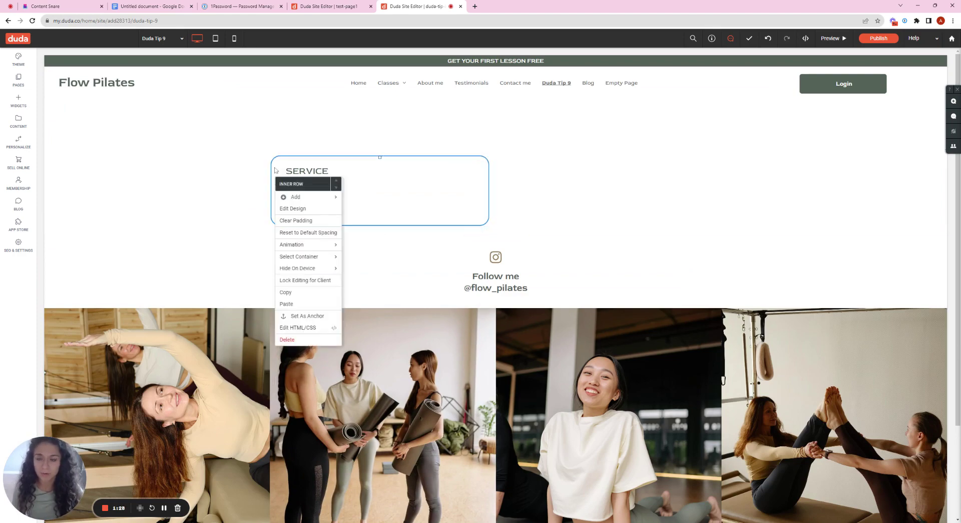
left_click(310, 328)
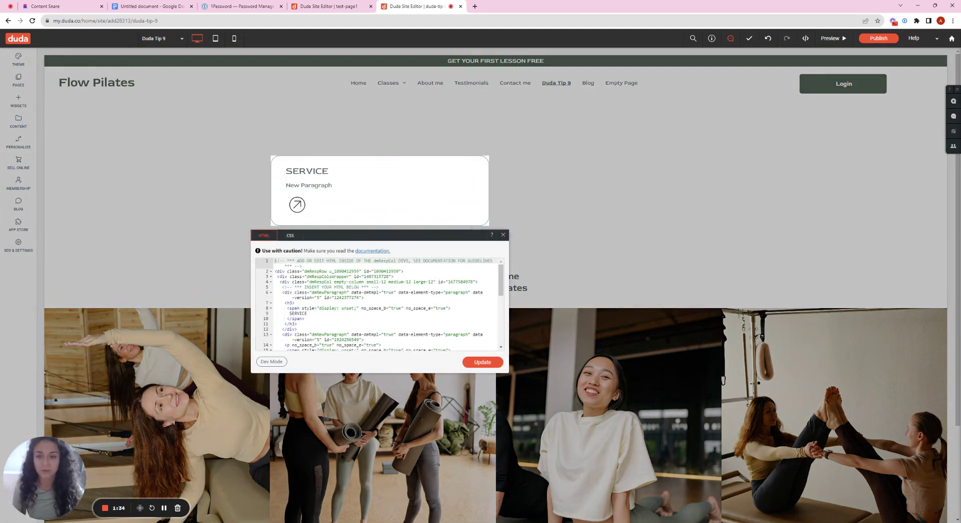
Add the class 'services' after dmRespRow in the inner row's class attribute
left_click(329, 271)
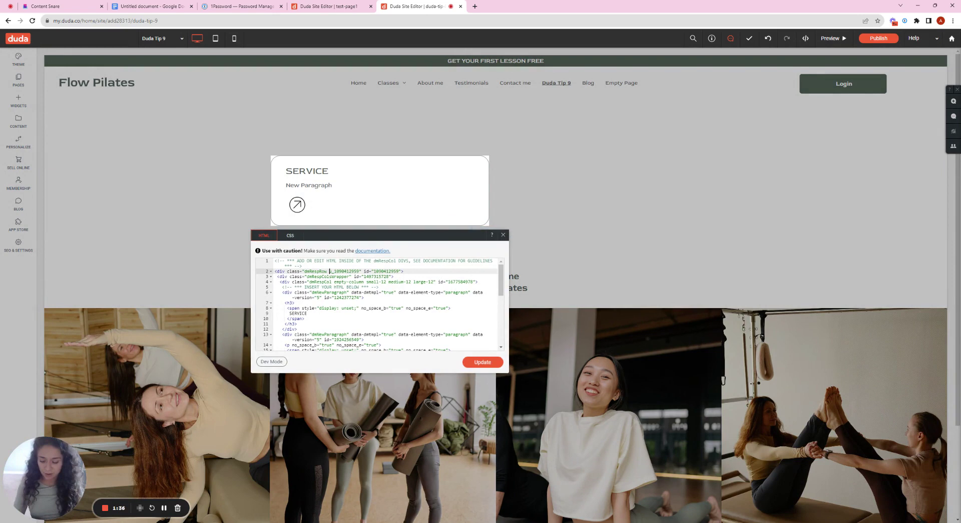
type("service")
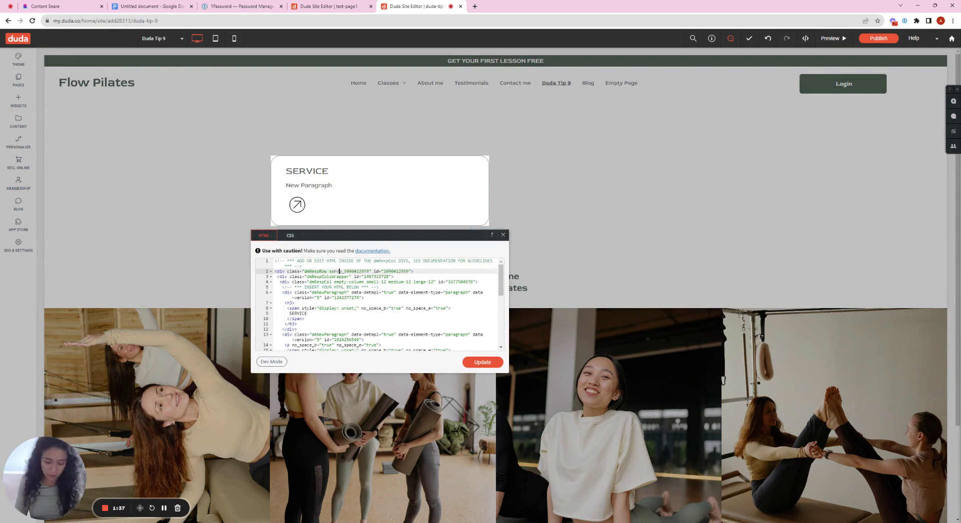
type("s")
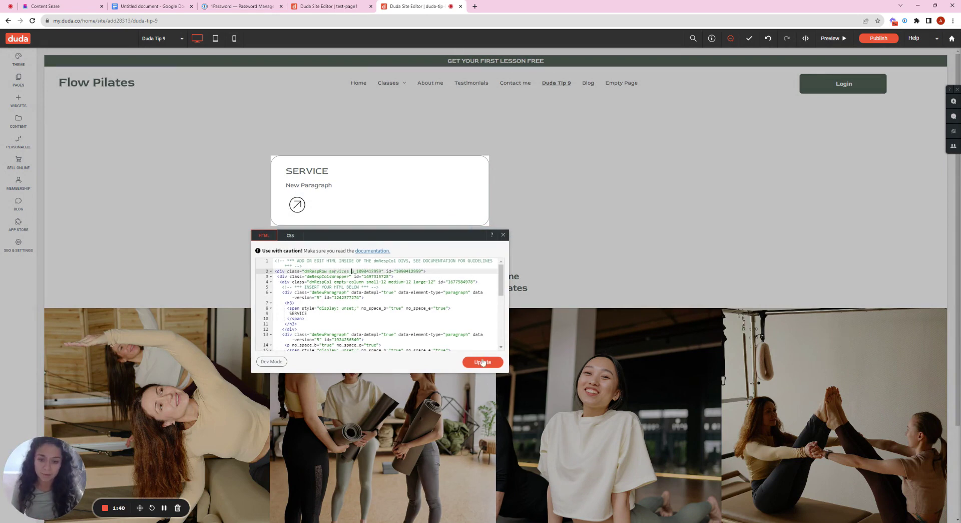
Close the HTML editor and open site.css from Dev Mode's Site HTML/CSS files
left_click(504, 235)
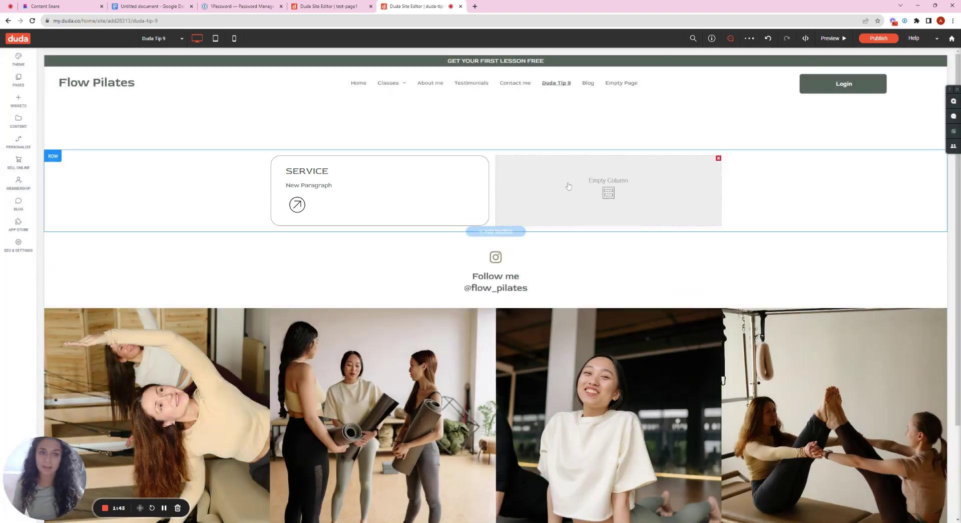
left_click(805, 37)
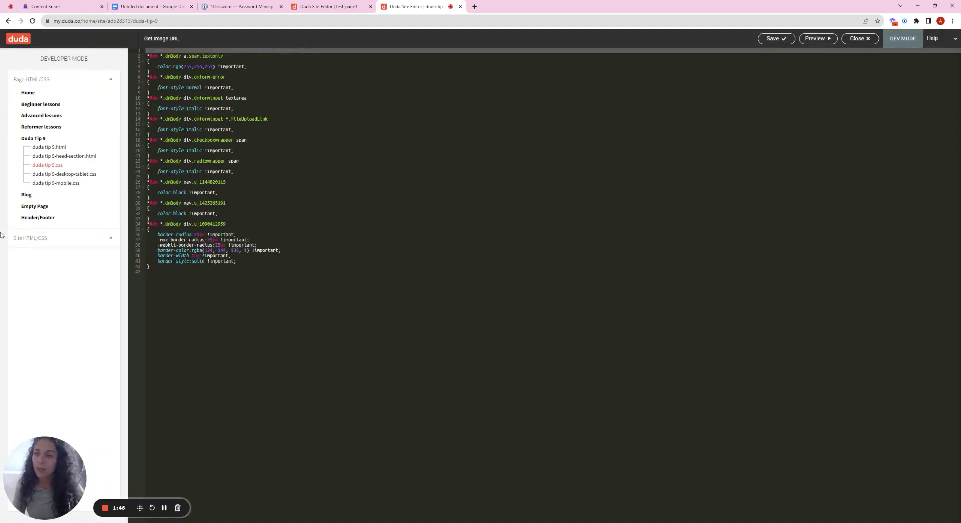
left_click(22, 240)
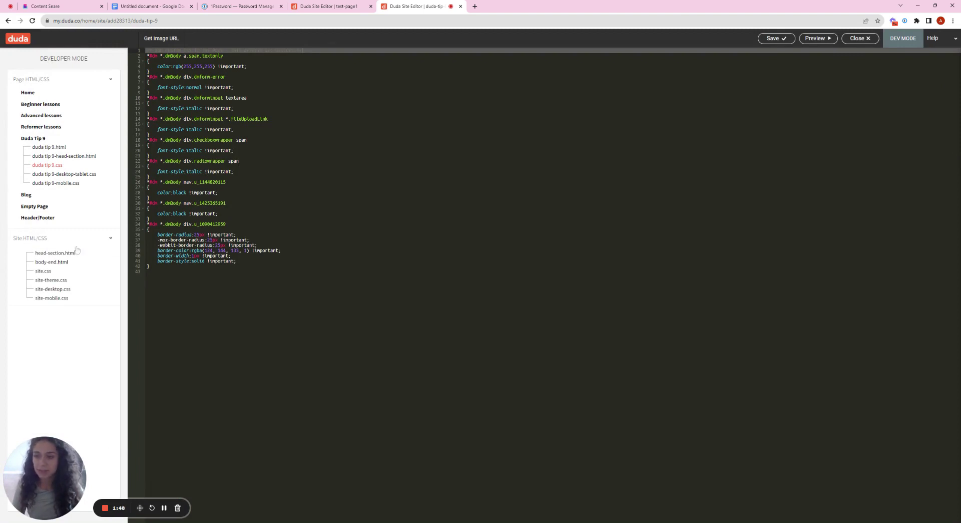
left_click(43, 270)
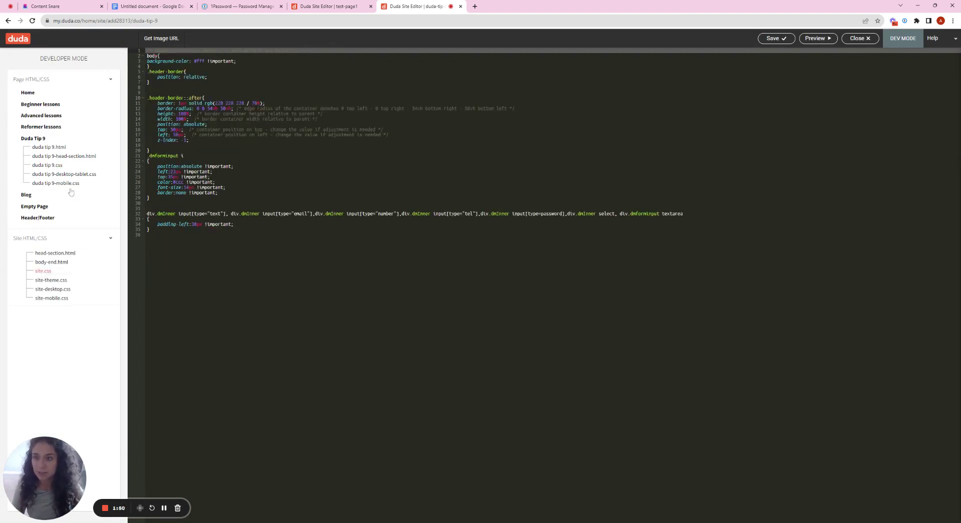
Paste the .services hover-fill CSS rules at the top of site.css
key("Return")
key("Return")
key("Return")
key("Return")
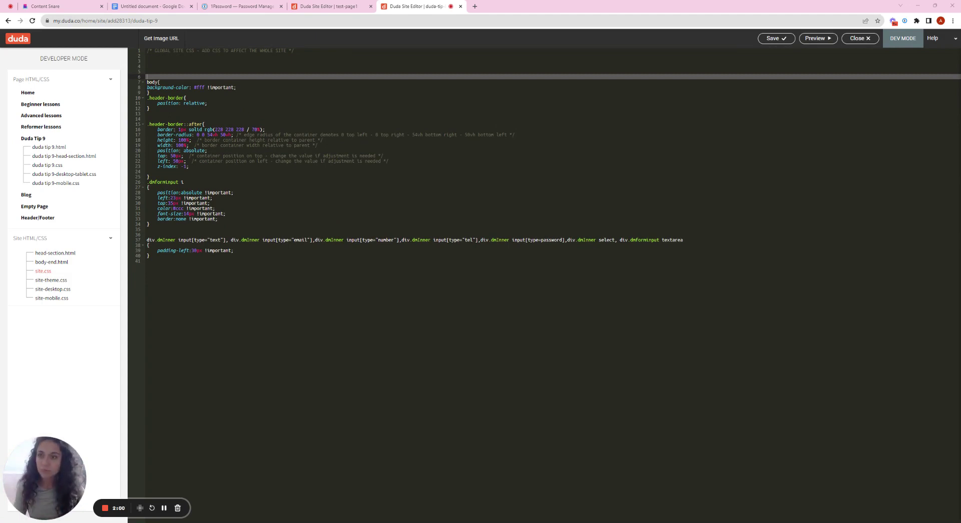
key("Up")
key("Up")
key("Up")
key("ctrl+v")
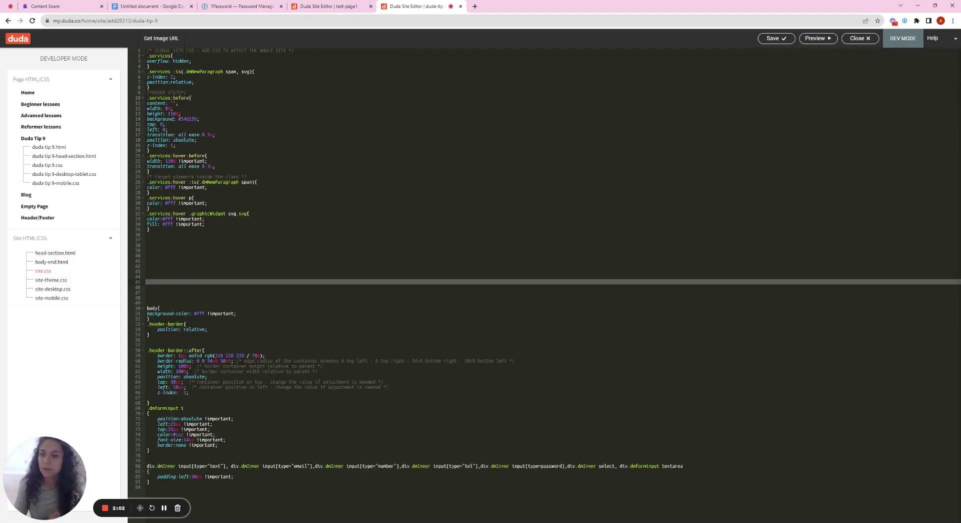
key("BackSpace")
key("BackSpace")
key("BackSpace")
key("BackSpace")
key("BackSpace")
key("BackSpace")
key("BackSpace")
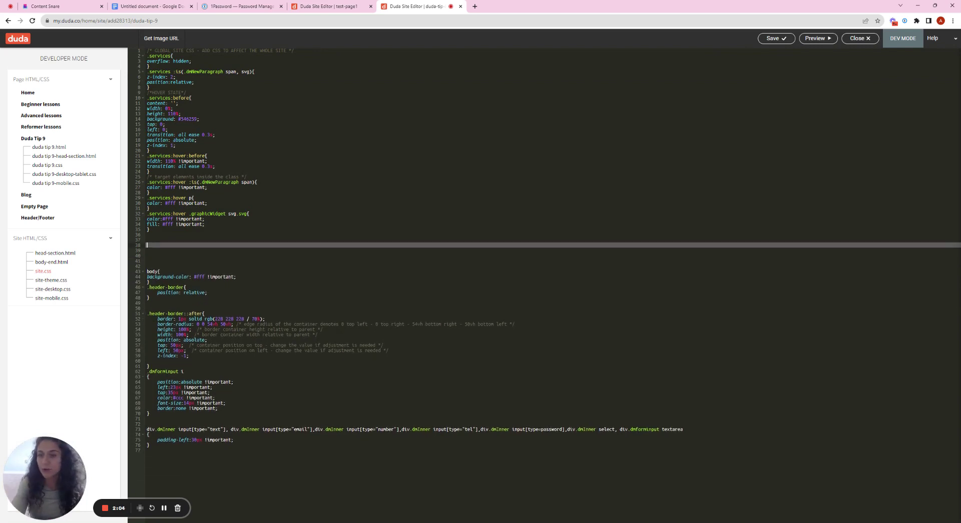
left_click_drag(148, 114, 181, 113)
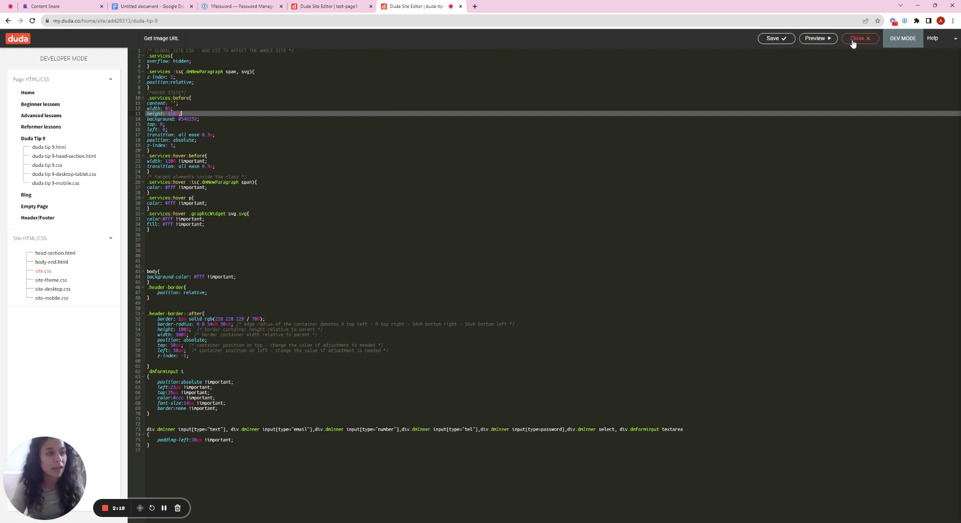
Save the CSS, exit Dev Mode, and preview the green hover fill before returning
left_click(774, 38)
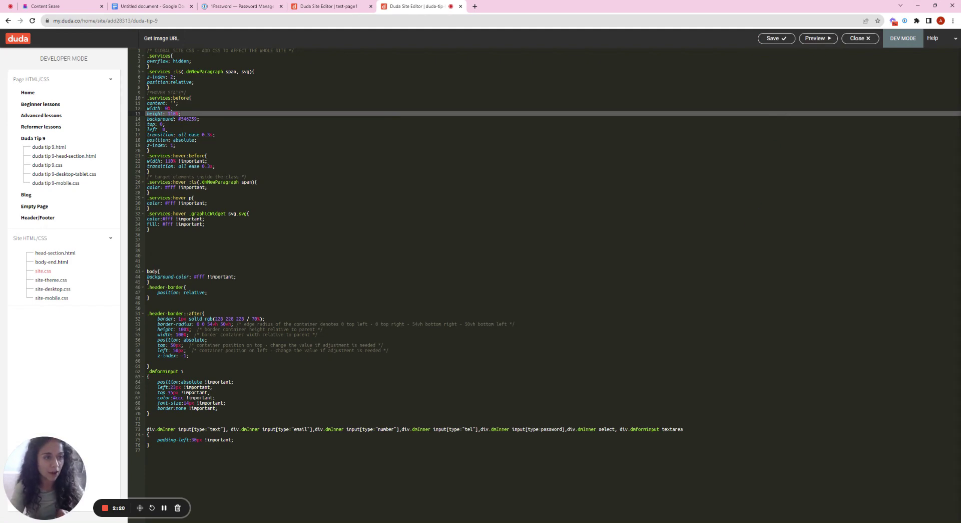
left_click(858, 38)
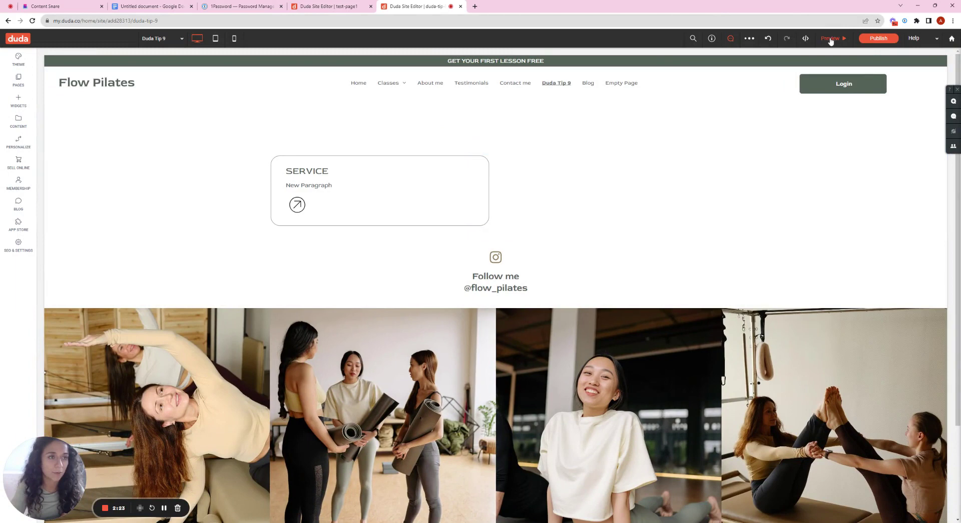
left_click(830, 39)
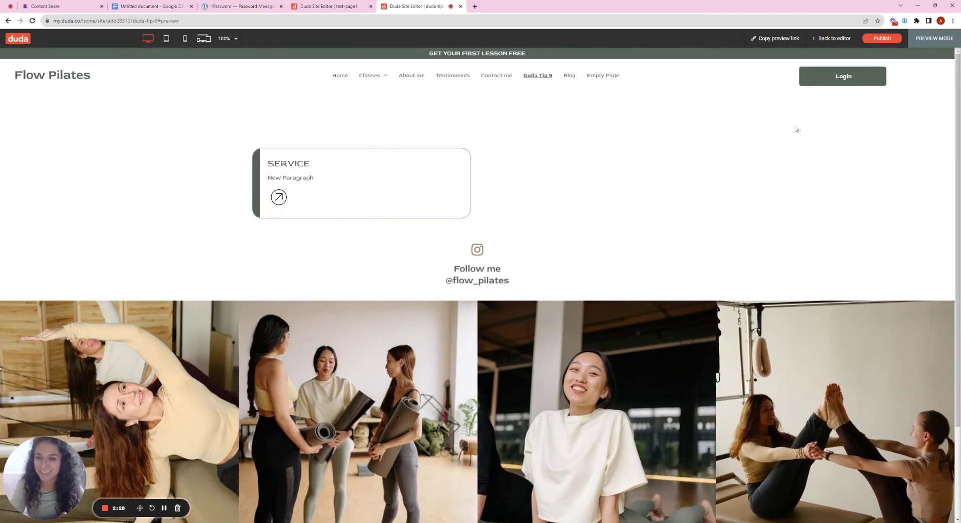
left_click(845, 42)
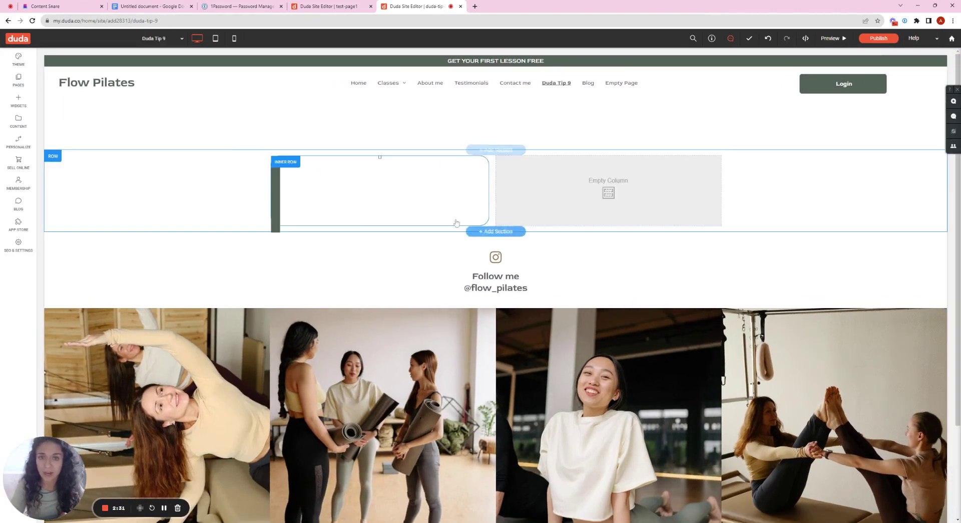
Copy the SERVICE card and paste it into the empty right column
right_click(440, 176)
left_click(566, 199)
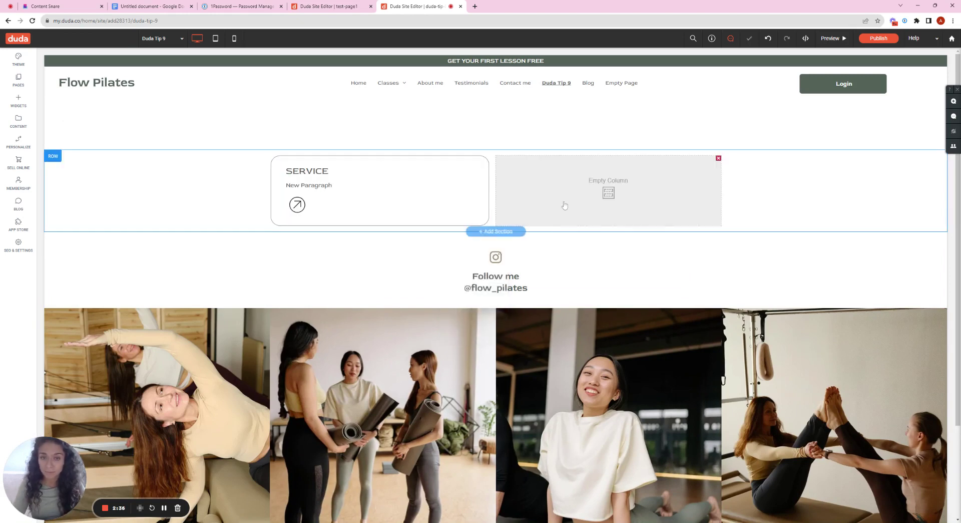
right_click(566, 200)
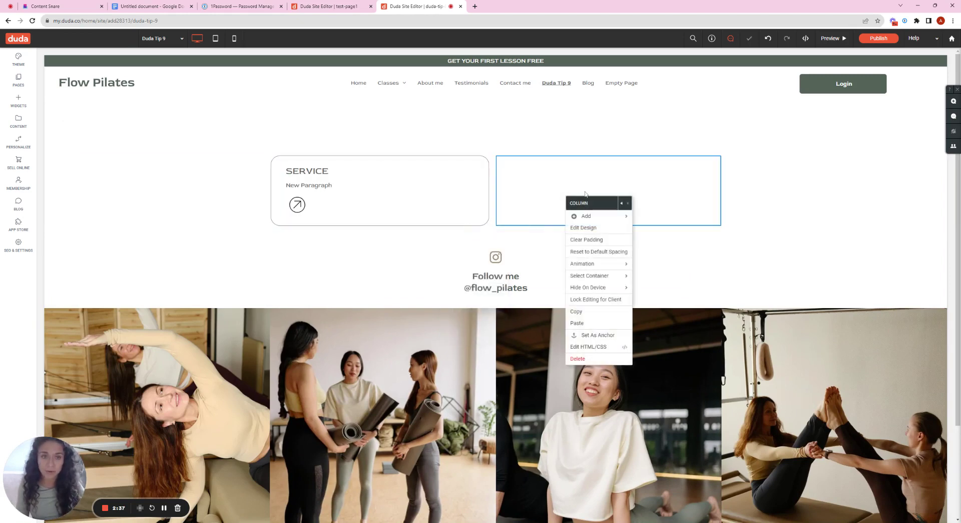
left_click(593, 326)
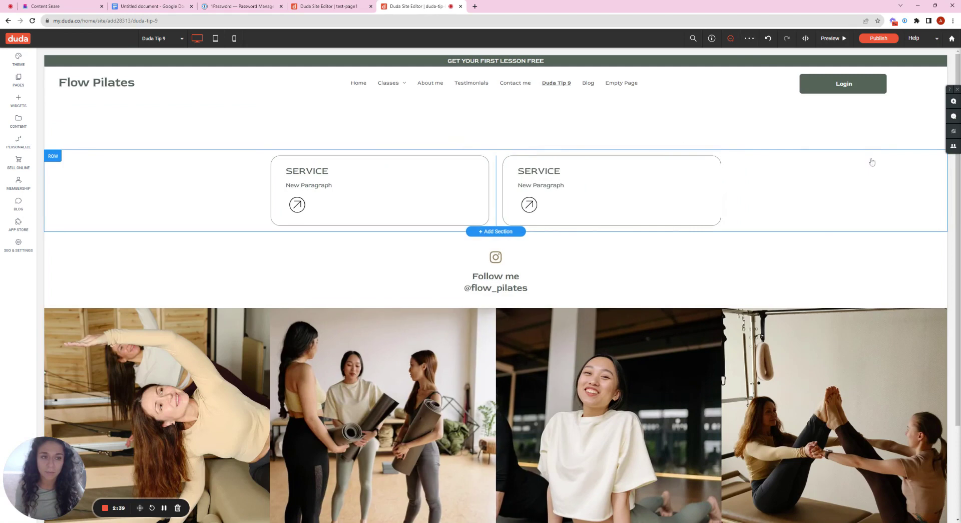
Copy the two-card row, add a row below, and paste the cards into it
right_click(887, 187)
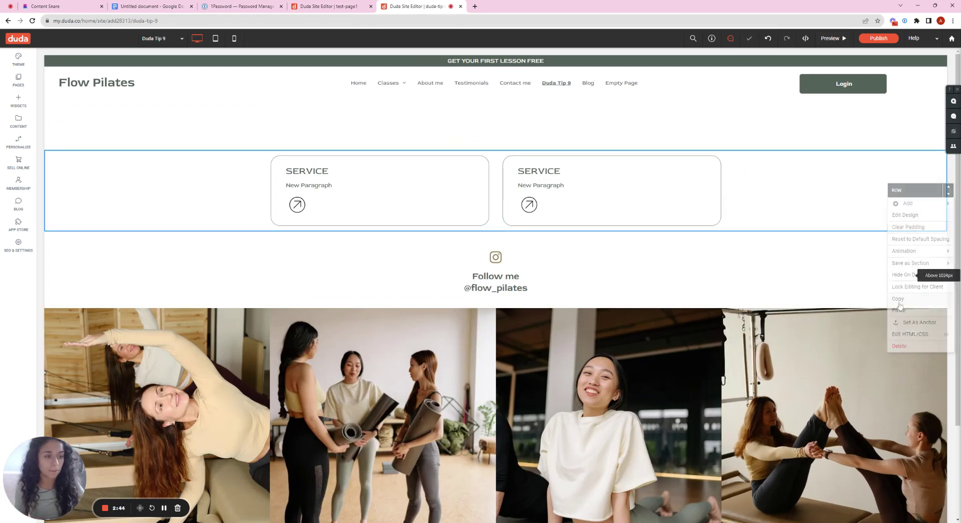
left_click(899, 309)
right_click(760, 200)
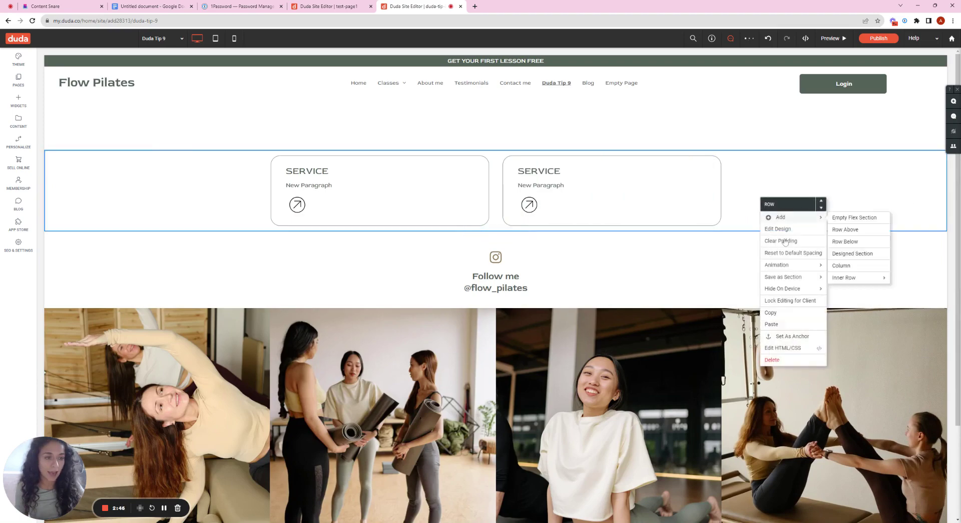
mouse_move(781, 218)
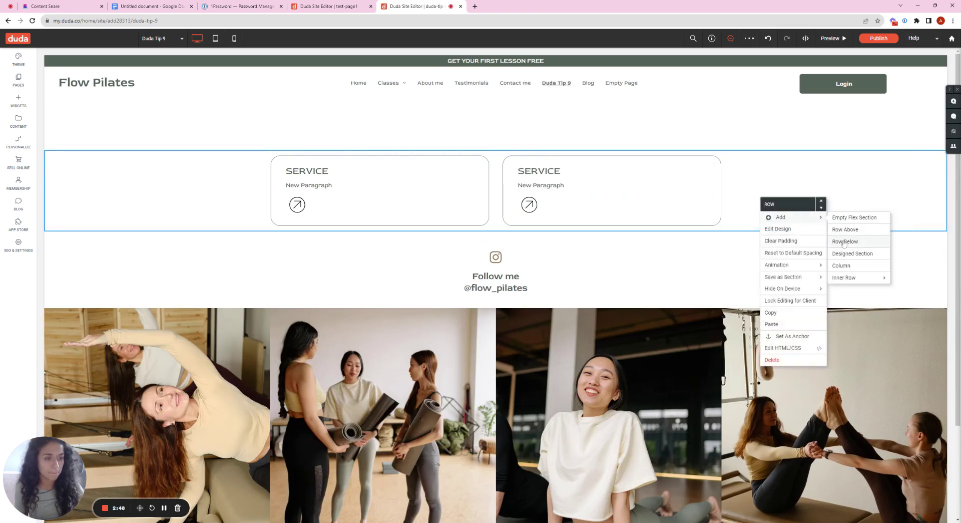
left_click(844, 244)
right_click(666, 258)
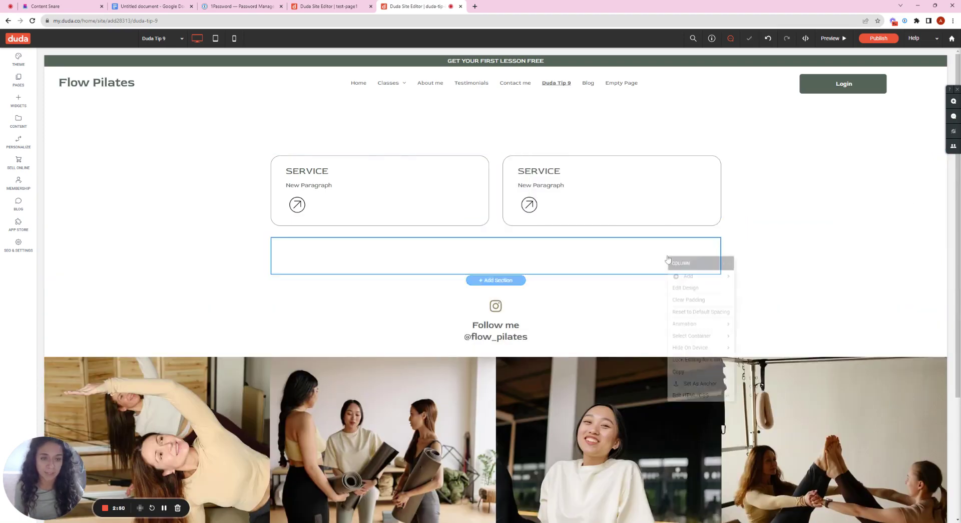
left_click(784, 255)
right_click(790, 264)
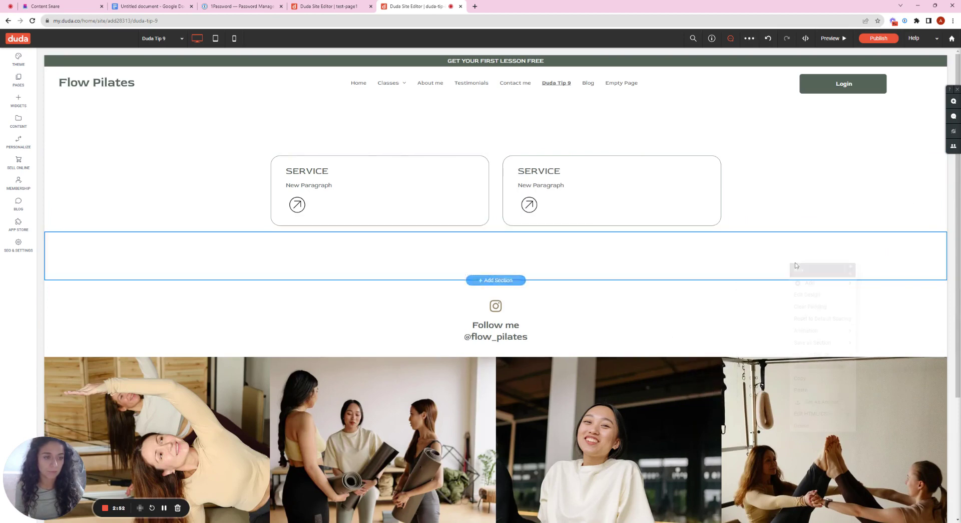
left_click(811, 390)
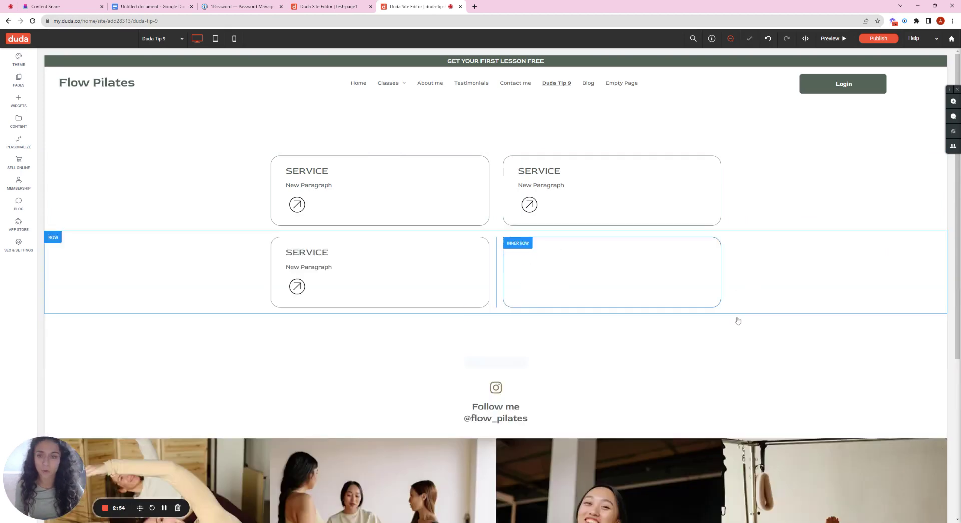
Preview the page and hover a SERVICE card to check its dark green fill
left_click(831, 38)
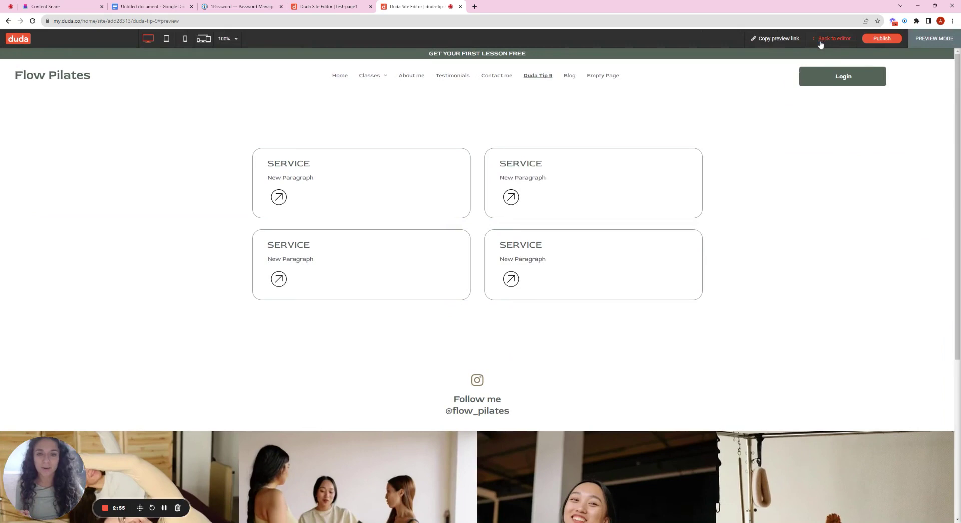